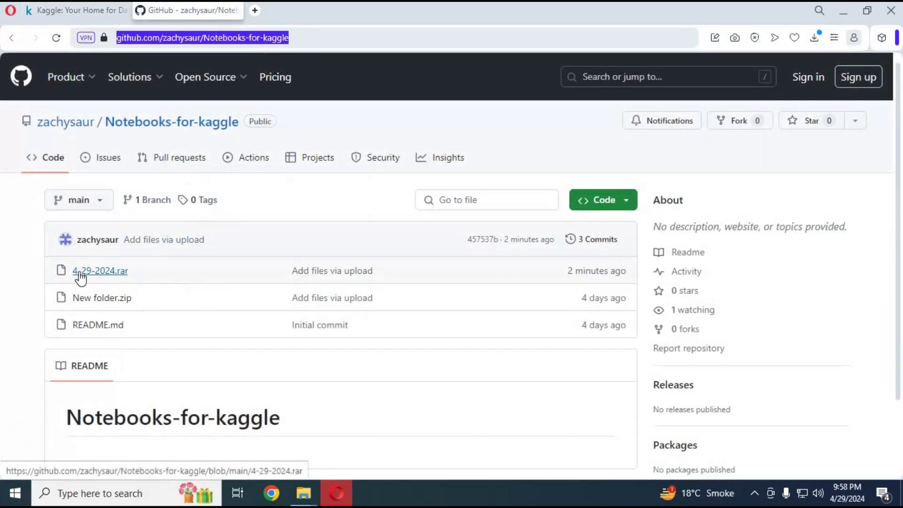
# View the uploaded 4-29-2024.rar file in the Notebooks-for-kaggle GitHub repository.
pyautogui.click(105, 274)
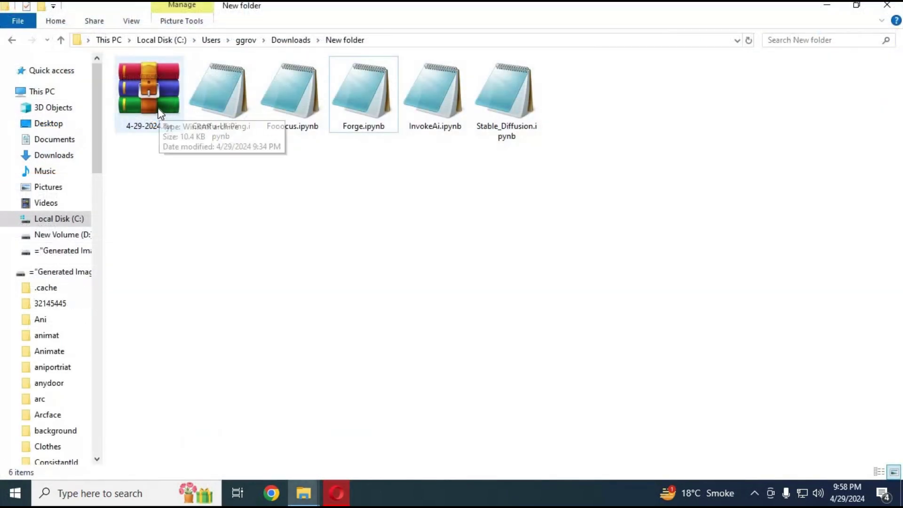
# Extract 4-29-2024.rar in place with its password, yielding five .ipynb notebooks.
pyautogui.rightClick(157, 108)
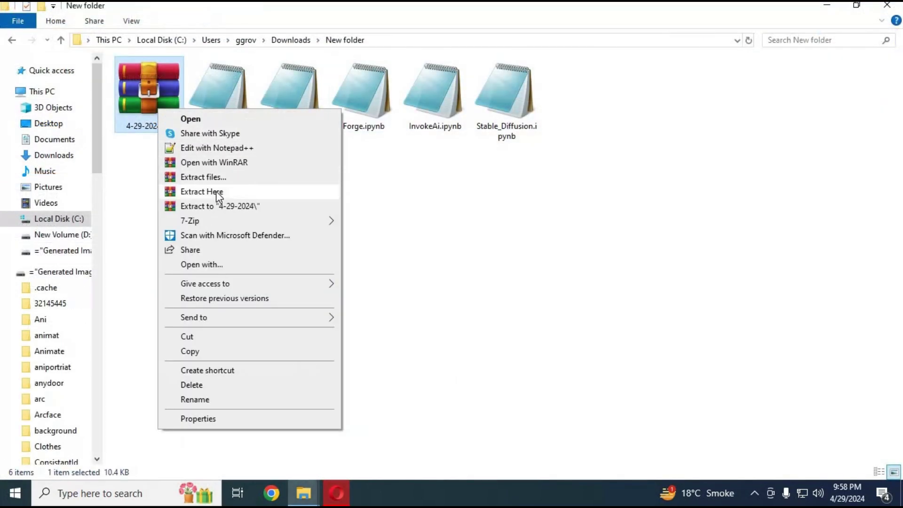
pyautogui.click(202, 191)
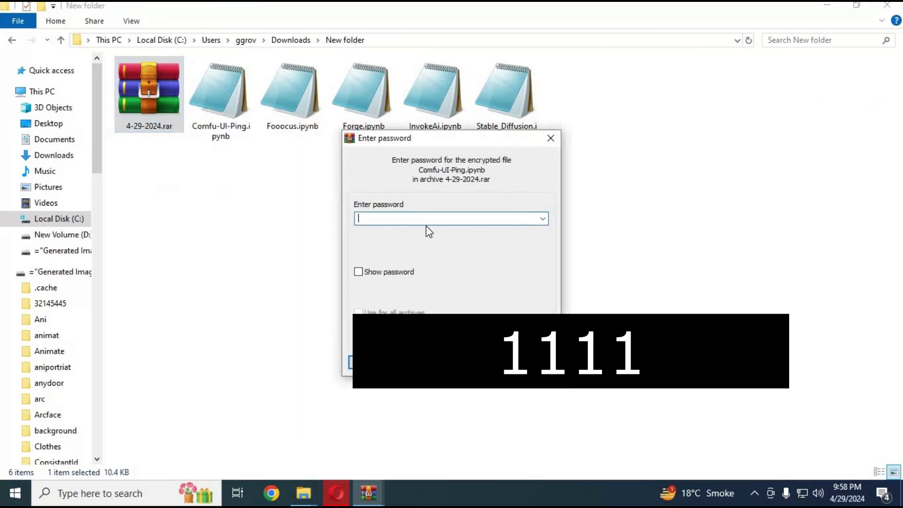
pyautogui.write('1111')
pyautogui.press('Return')
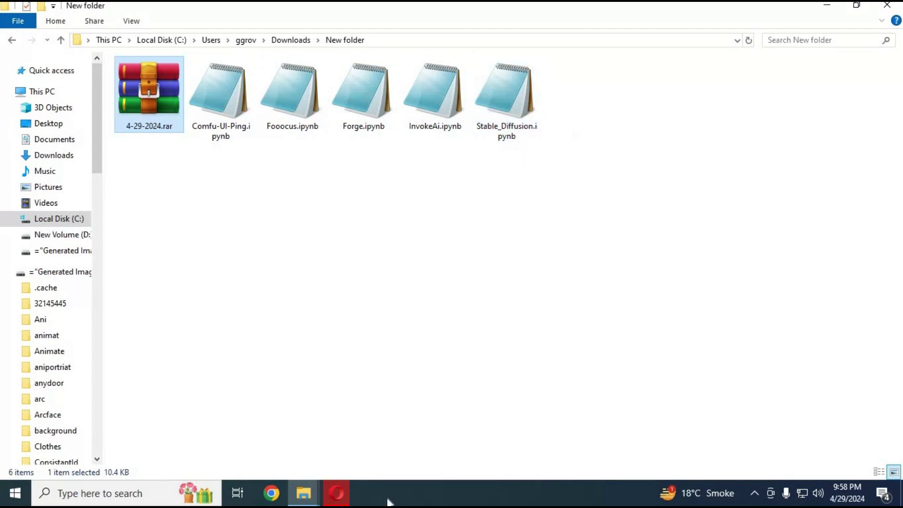
# Return to the Kaggle tab in the browser and create a new blank notebook.
pyautogui.click(338, 493)
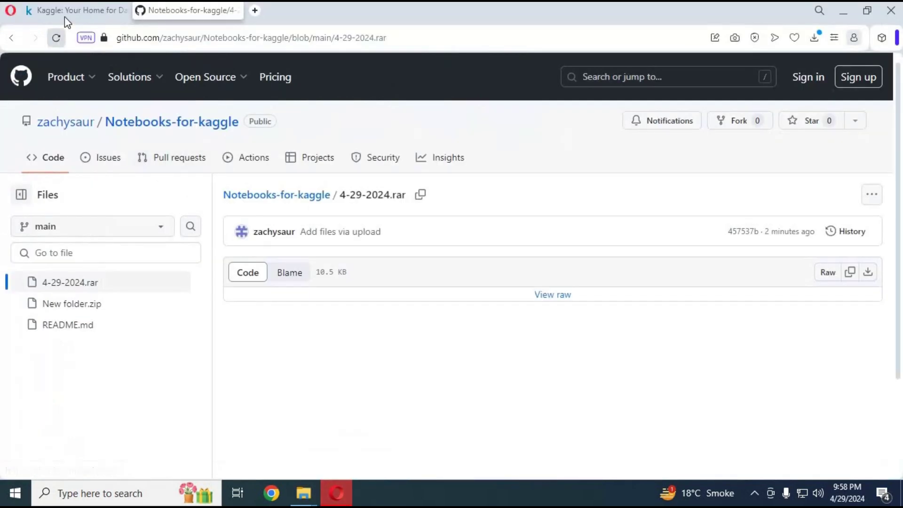
pyautogui.hotkey('ctrl', 'Tab')
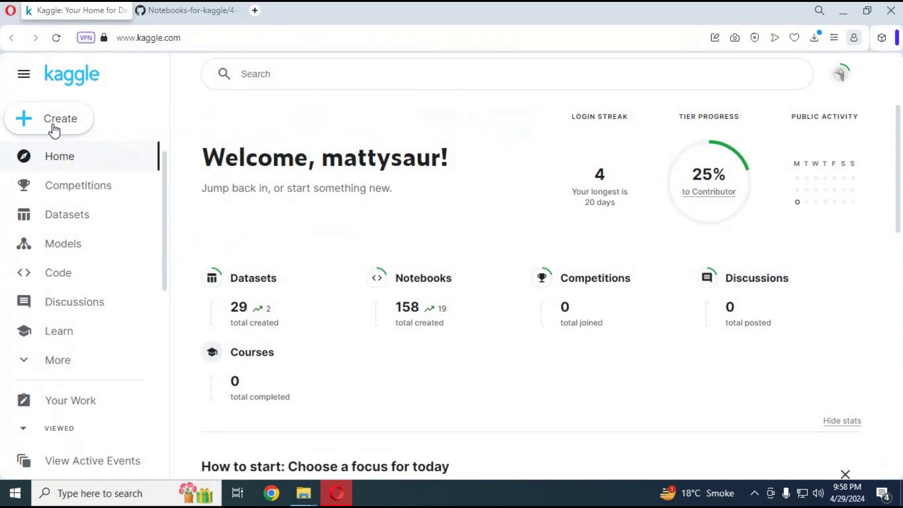
pyautogui.click(49, 120)
pyautogui.click(73, 156)
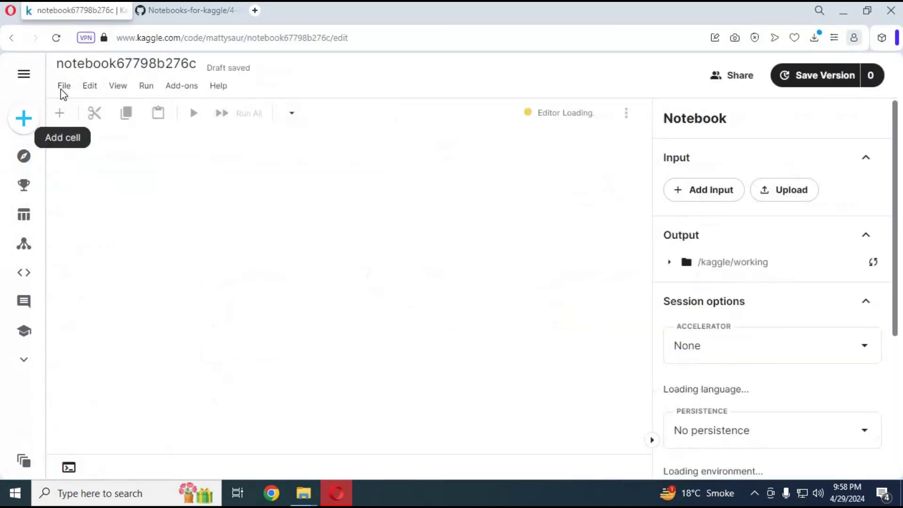
# Import Fooocus.ipynb from Downloads\New folder into the new notebook.
pyautogui.click(64, 86)
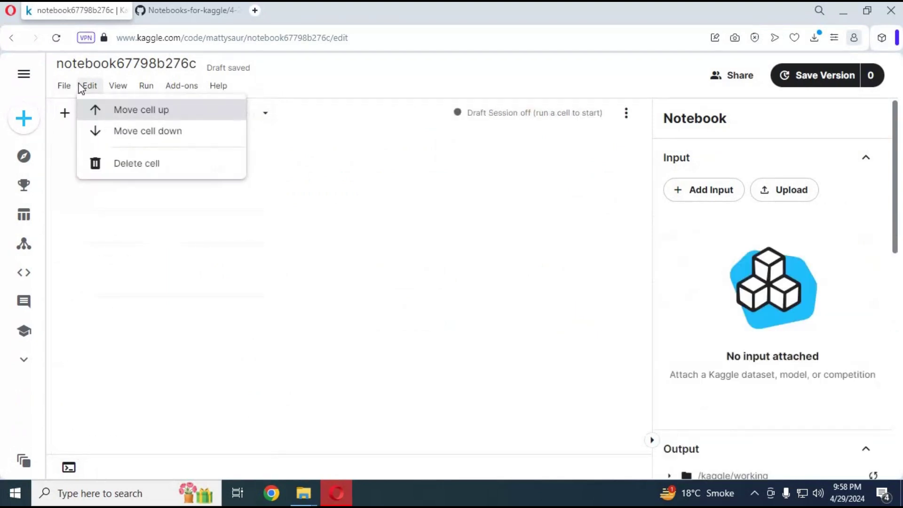
pyautogui.click(109, 133)
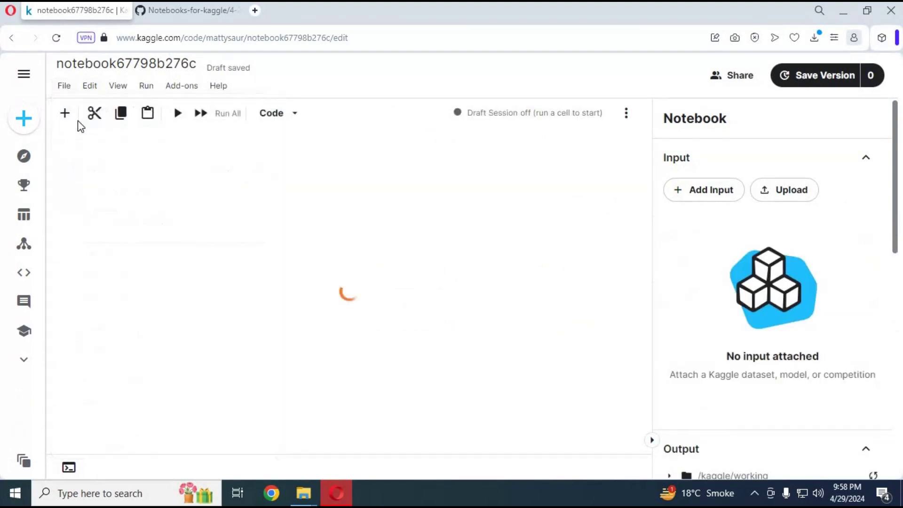
pyautogui.click(663, 359)
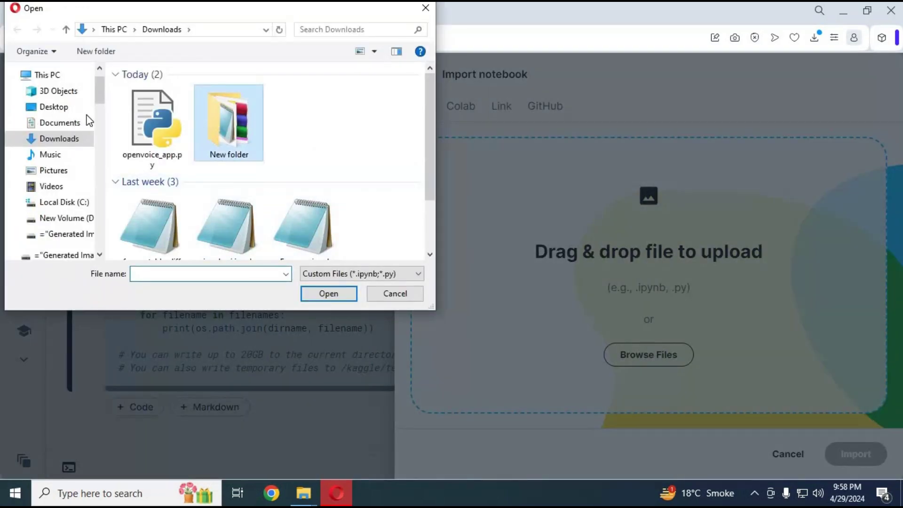
pyautogui.doubleClick(214, 123)
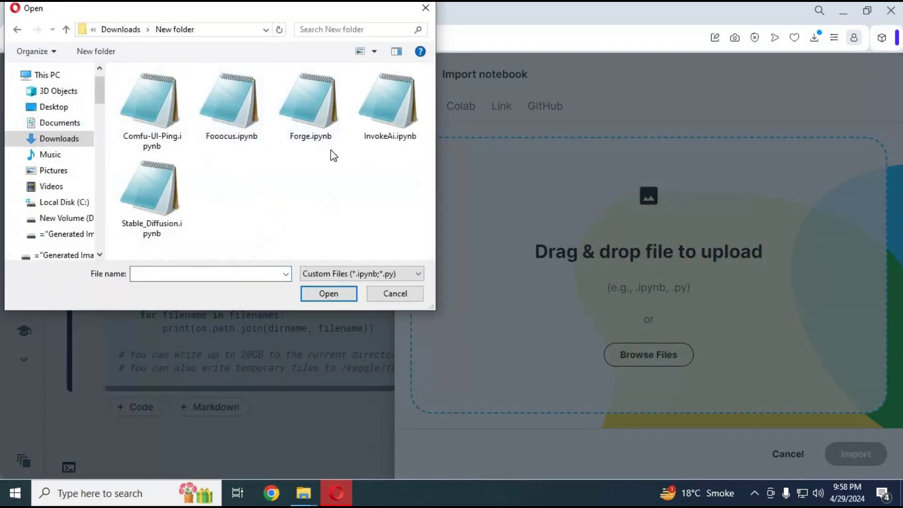
pyautogui.doubleClick(231, 106)
pyautogui.click(856, 454)
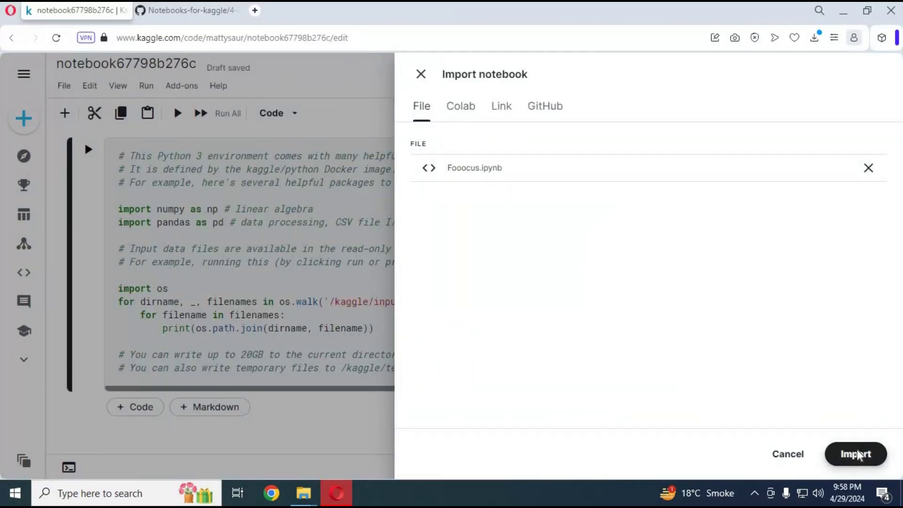
pyautogui.scroll(-3, 625, 313)
pyautogui.scroll(-1, 625, 312)
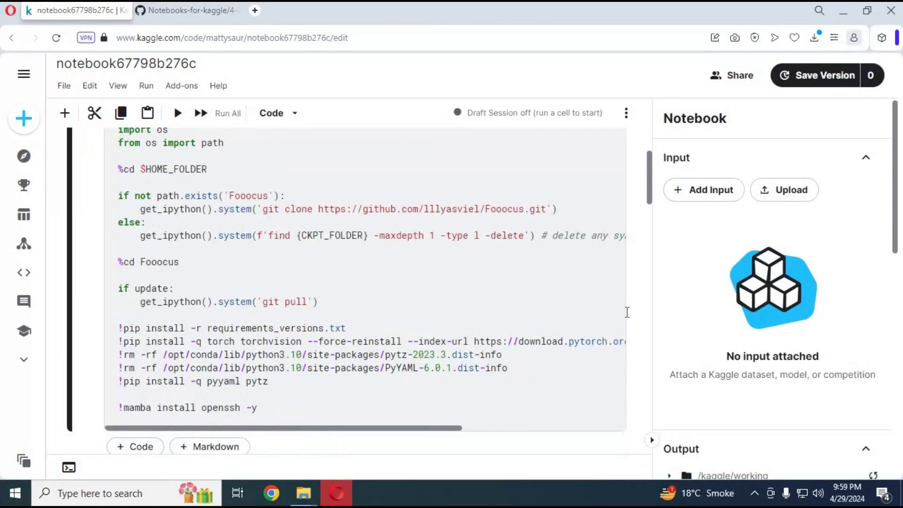
pyautogui.scroll(4, 626, 313)
pyautogui.scroll(-3, 741, 296)
pyautogui.scroll(-3, 403, 251)
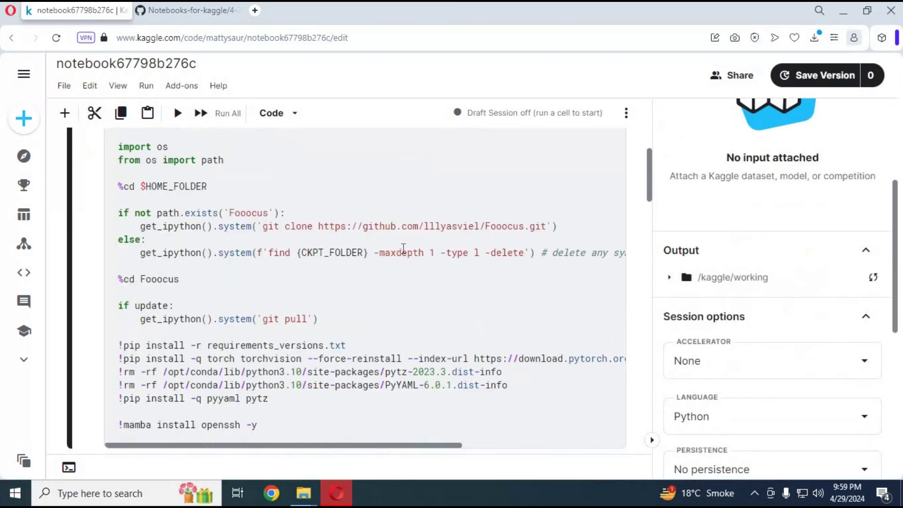
pyautogui.scroll(-3, 403, 251)
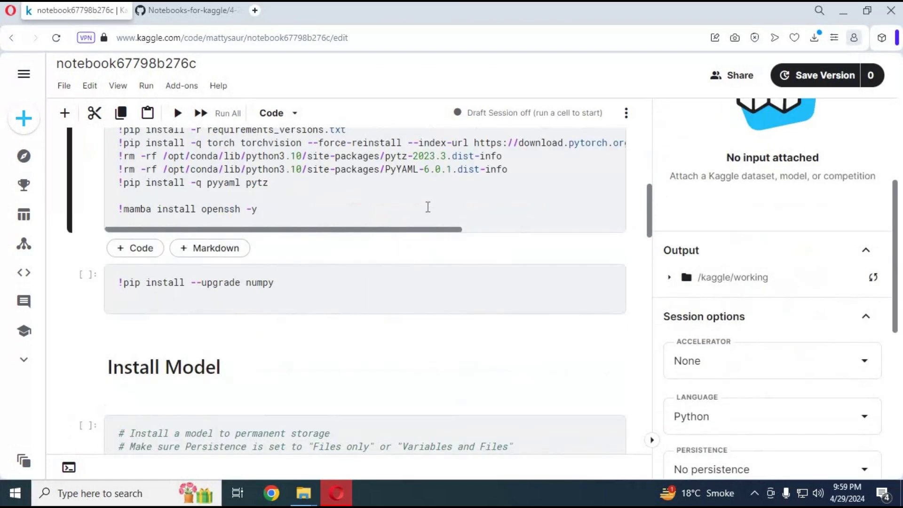
pyautogui.scroll(-3, 428, 207)
pyautogui.scroll(-3, 428, 207)
pyautogui.scroll(-3, 428, 207)
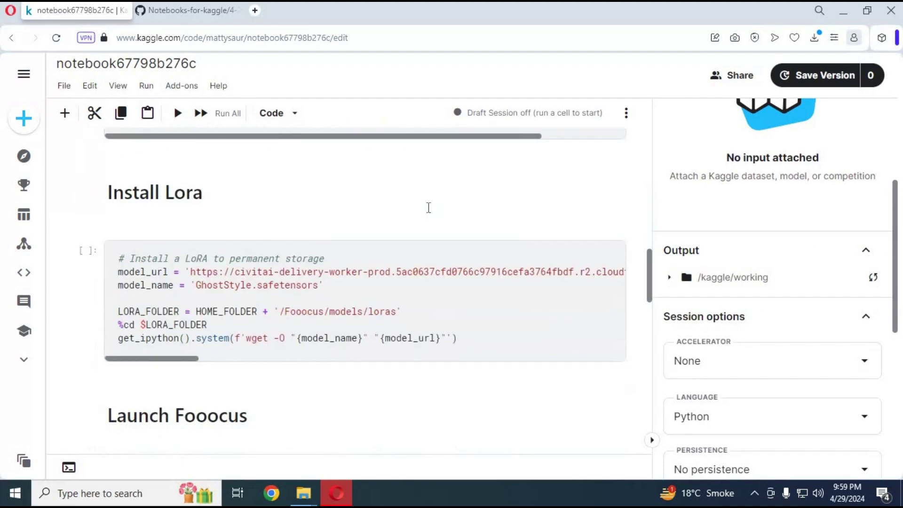
pyautogui.scroll(-3, 428, 207)
pyautogui.scroll(-5, 428, 209)
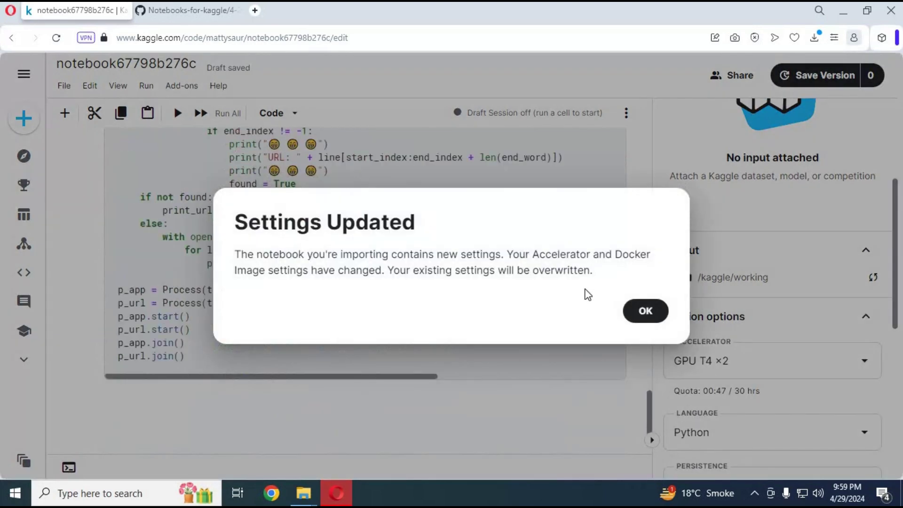
# Accept the imported GPU T4 ×2 settings and highlight the '# Starting the Web UI with pinggy' comment.
pyautogui.click(646, 311)
pyautogui.scroll(3, 403, 279)
pyautogui.scroll(3, 403, 278)
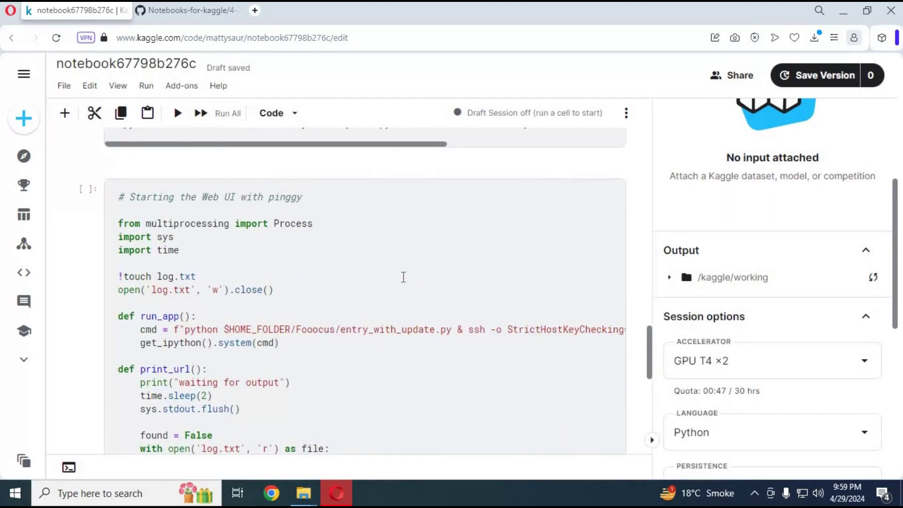
pyautogui.scroll(3, 404, 279)
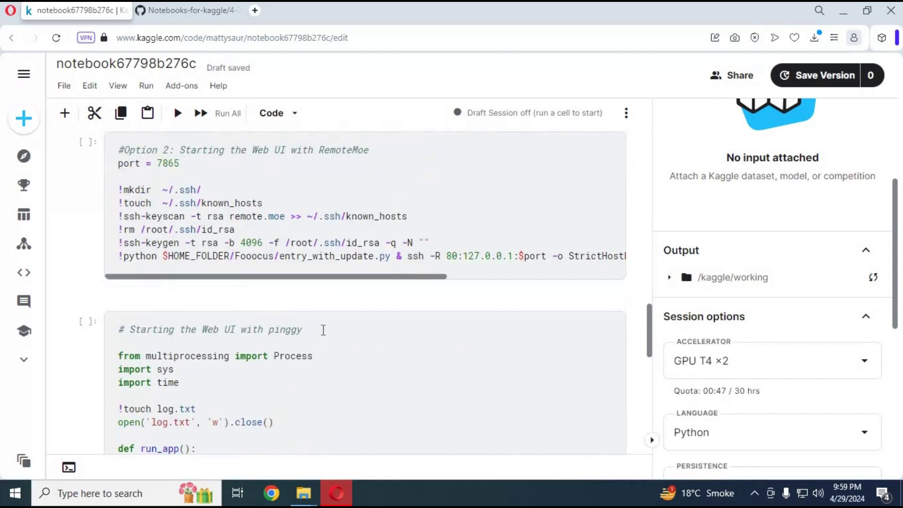
pyautogui.moveTo(303, 330); pyautogui.dragTo(129, 329)
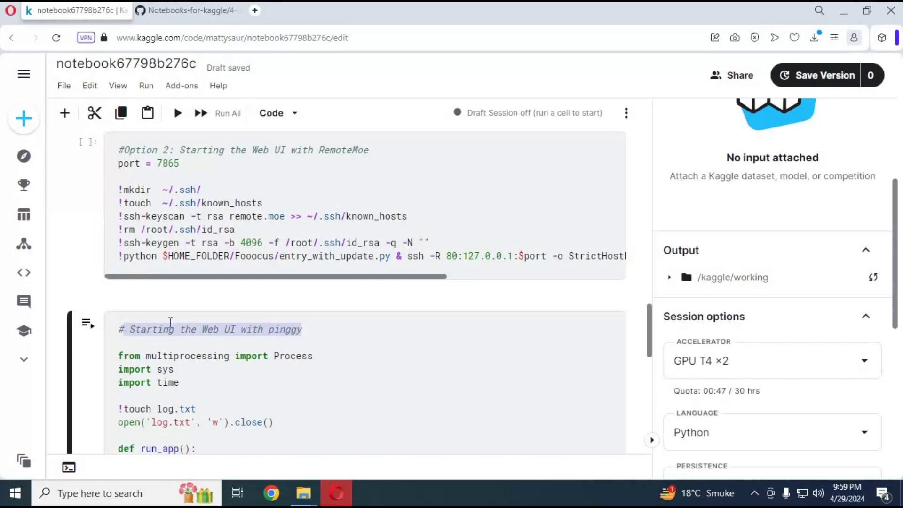
pyautogui.scroll(-1, 393, 326)
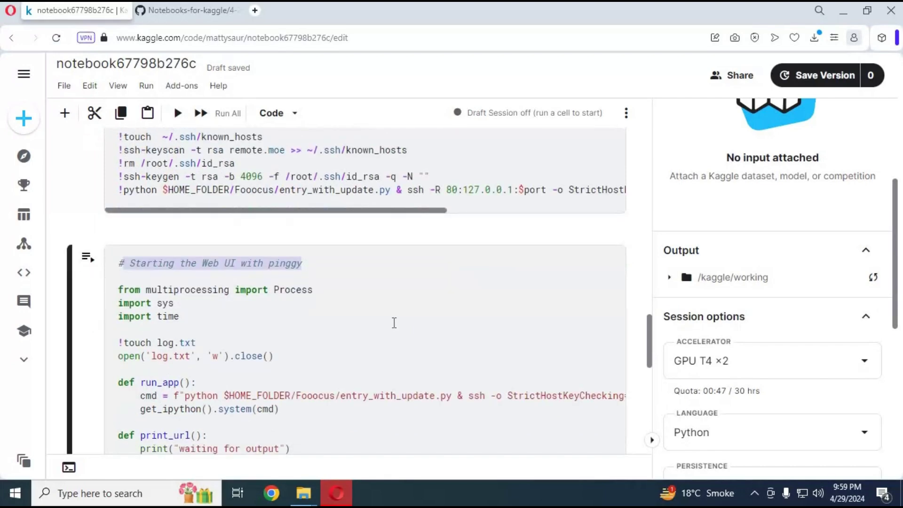
pyautogui.scroll(-3, 394, 323)
pyautogui.scroll(-3, 395, 323)
pyautogui.scroll(-3, 395, 323)
pyautogui.scroll(-3, 394, 323)
pyautogui.scroll(2, 395, 321)
pyautogui.scroll(4, 394, 321)
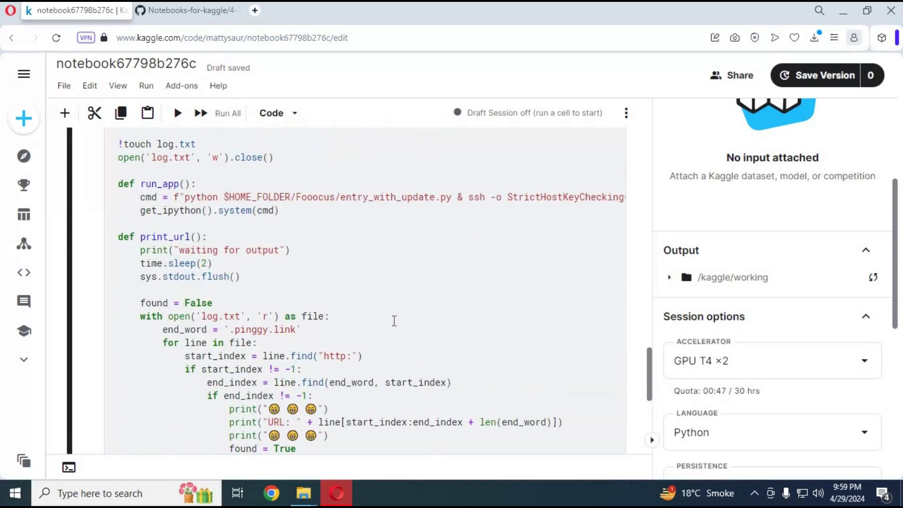